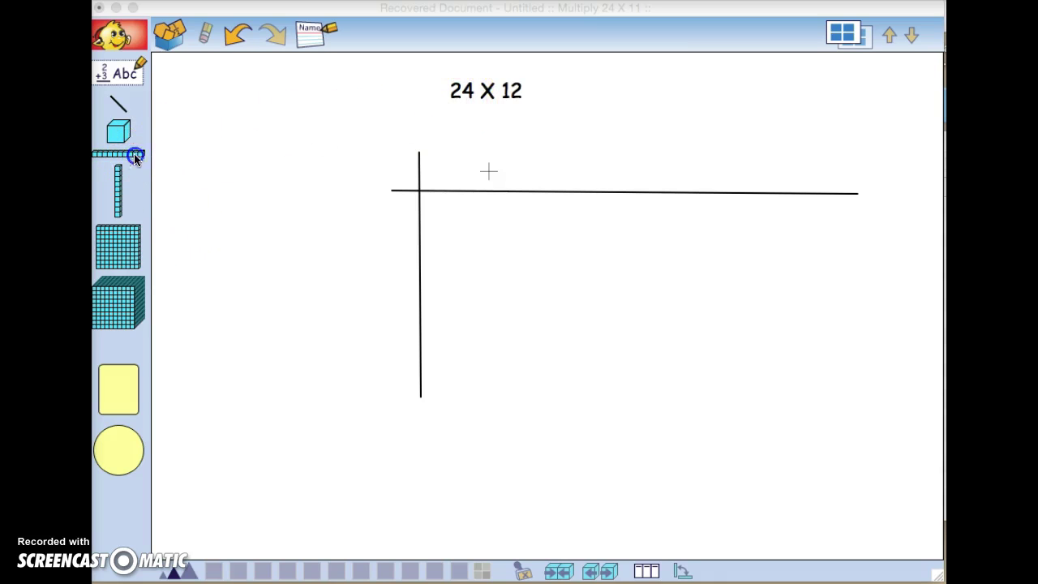
Step: Place two horizontal tens rods and four unit cubes above the horizontal line to represent 24
{"action": "left_click_drag", "start_coordinate": [133, 158], "coordinate": [493, 173]}
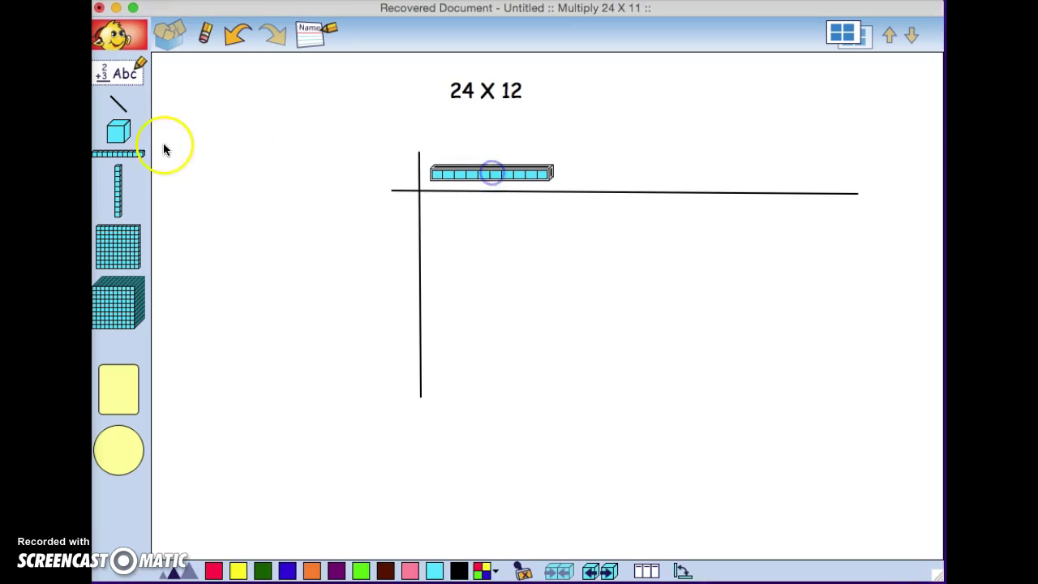
{"action": "left_click_drag", "start_coordinate": [138, 153], "coordinate": [622, 173]}
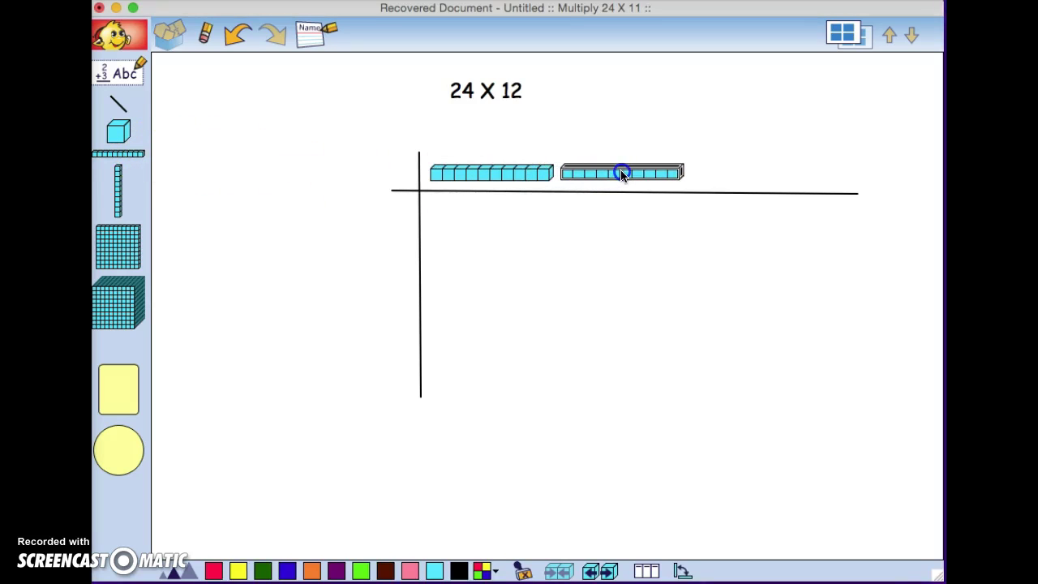
{"action": "left_click_drag", "start_coordinate": [130, 124], "coordinate": [812, 177]}
{"action": "left_click", "coordinate": [228, 144]}
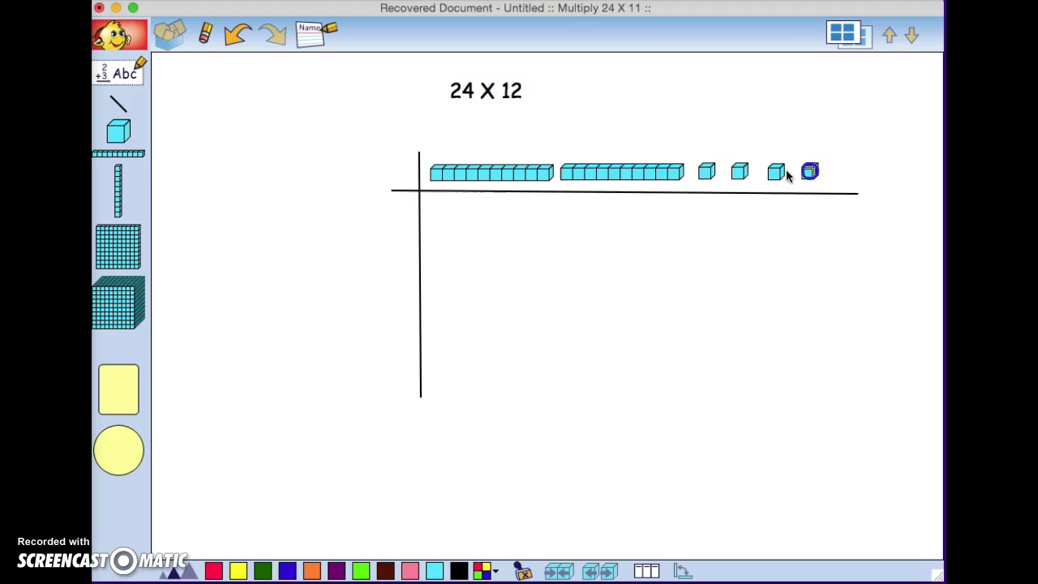
{"action": "left_click", "coordinate": [628, 167]}
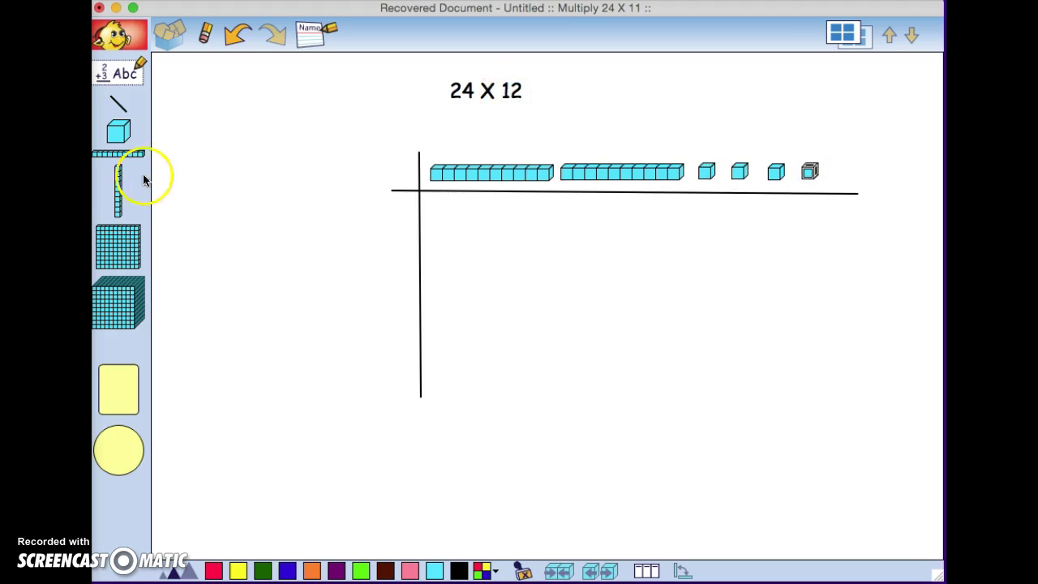
Step: Place one vertical tens rod with two unit cubes below it beside the vertical line to represent 12
{"action": "left_click_drag", "start_coordinate": [120, 186], "coordinate": [369, 261]}
{"action": "left_click_drag", "start_coordinate": [120, 132], "coordinate": [387, 379]}
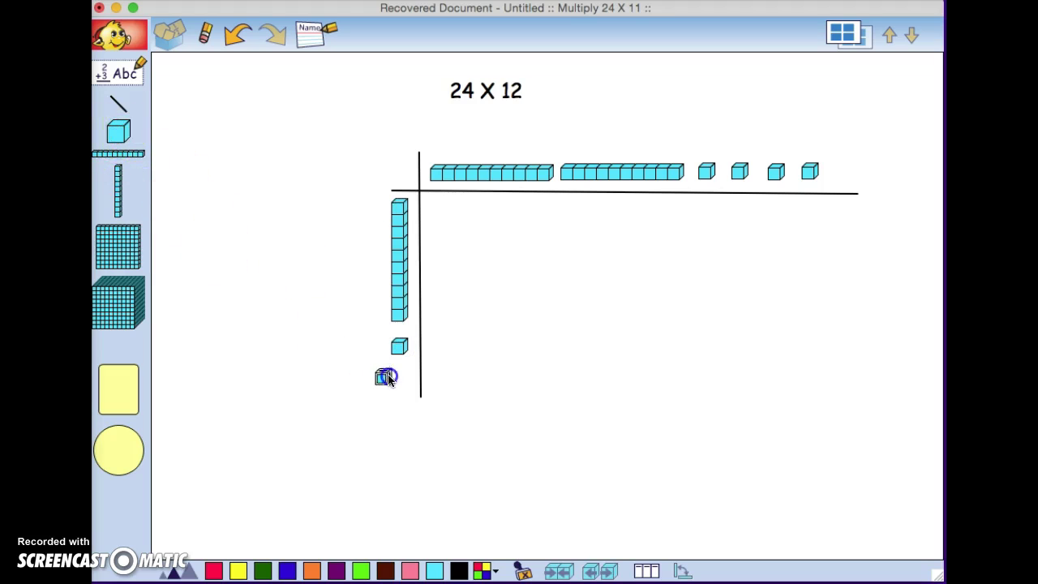
{"action": "left_click", "coordinate": [293, 363]}
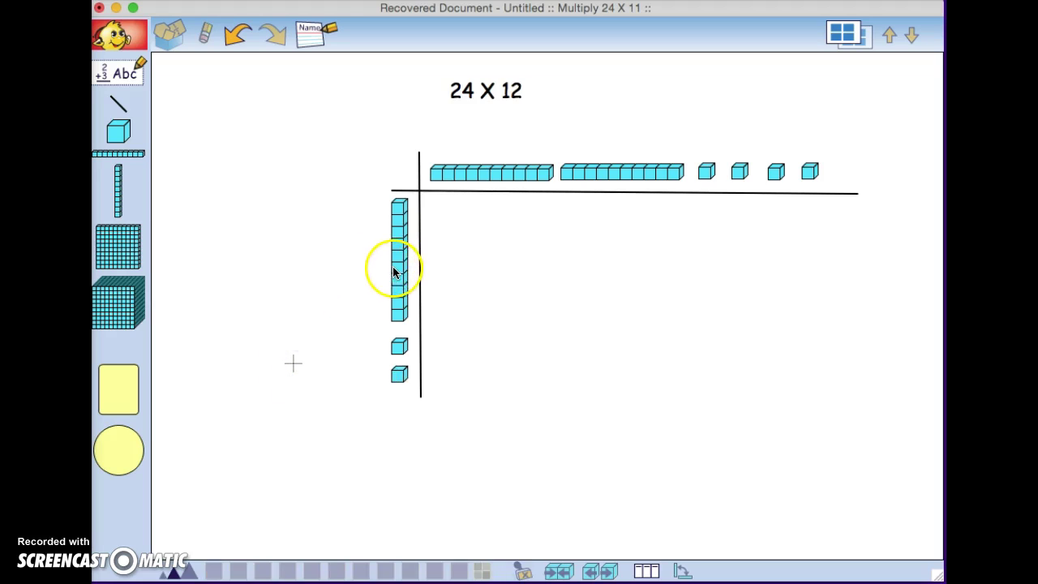
Step: Add two hundreds flats inside the grid below the two header tens rods and colour both flats red
{"action": "left_click_drag", "start_coordinate": [111, 257], "coordinate": [489, 256]}
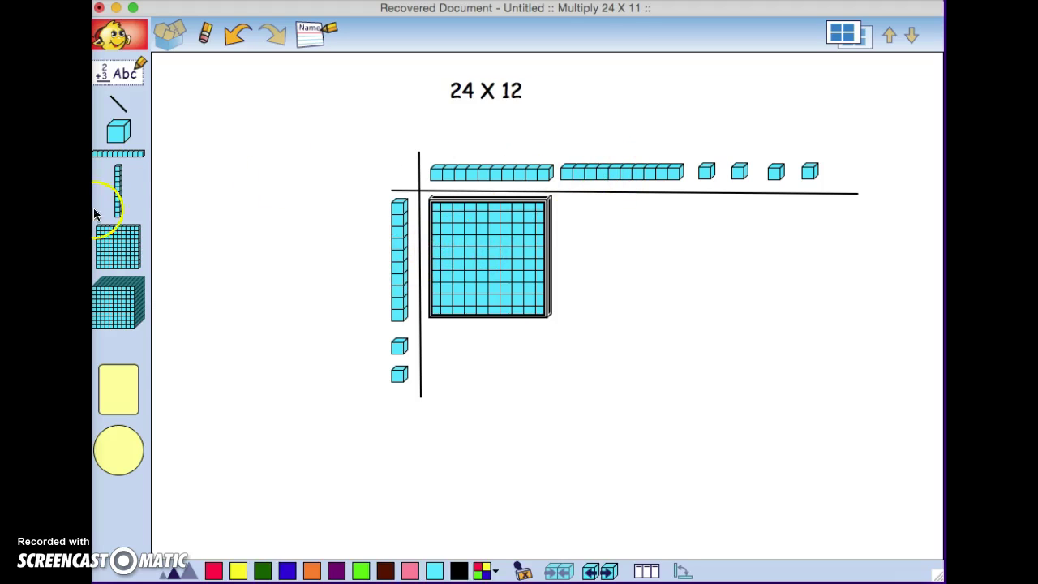
{"action": "left_click_drag", "start_coordinate": [130, 250], "coordinate": [625, 259]}
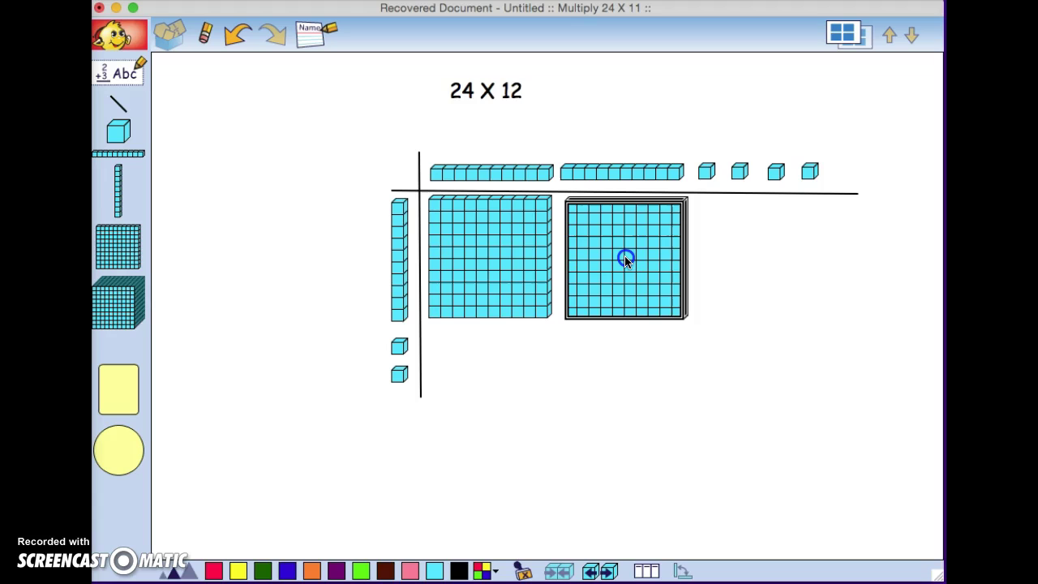
{"action": "left_click", "coordinate": [528, 264]}
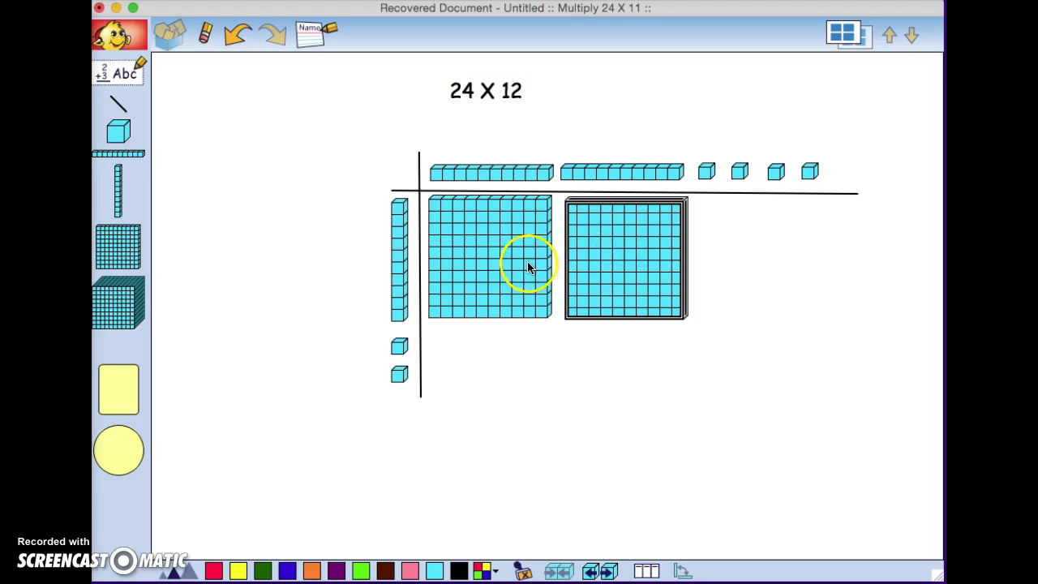
{"action": "left_click", "coordinate": [215, 570]}
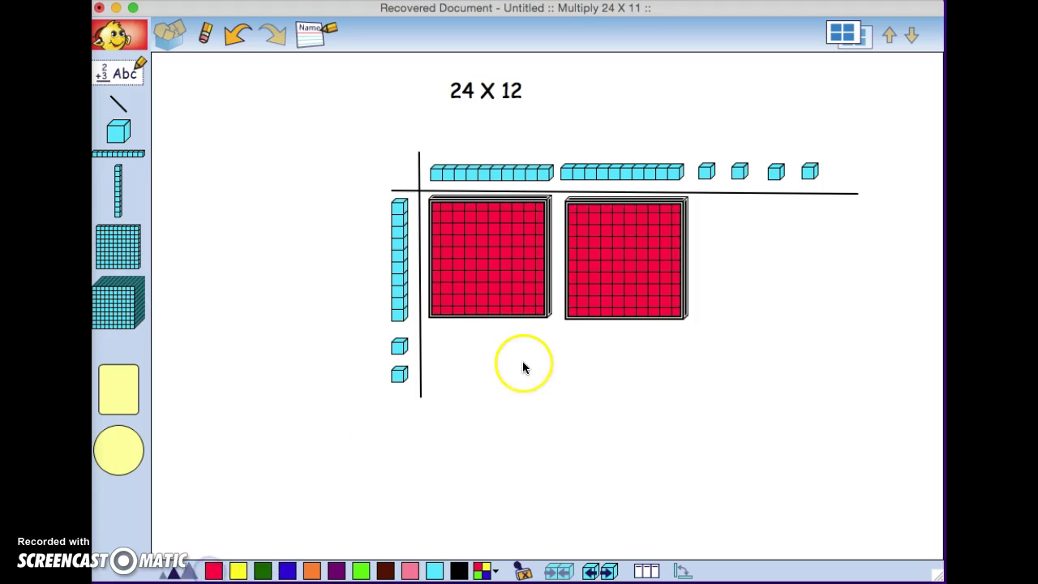
{"action": "left_click", "coordinate": [523, 365]}
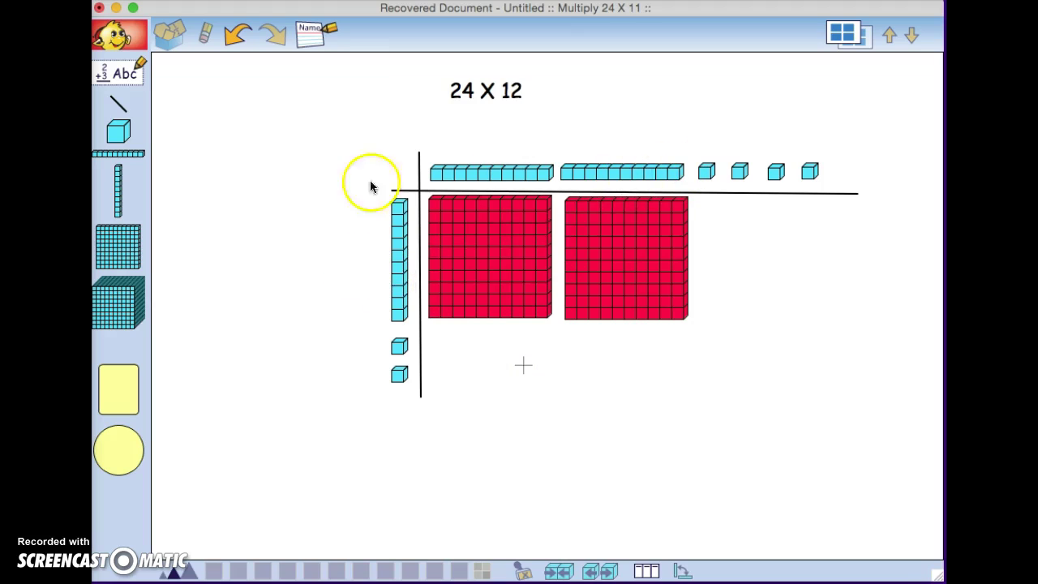
Step: Add four vertical tens rods below the four header unit cubes and colour them yellow
{"action": "left_click_drag", "start_coordinate": [118, 191], "coordinate": [705, 258]}
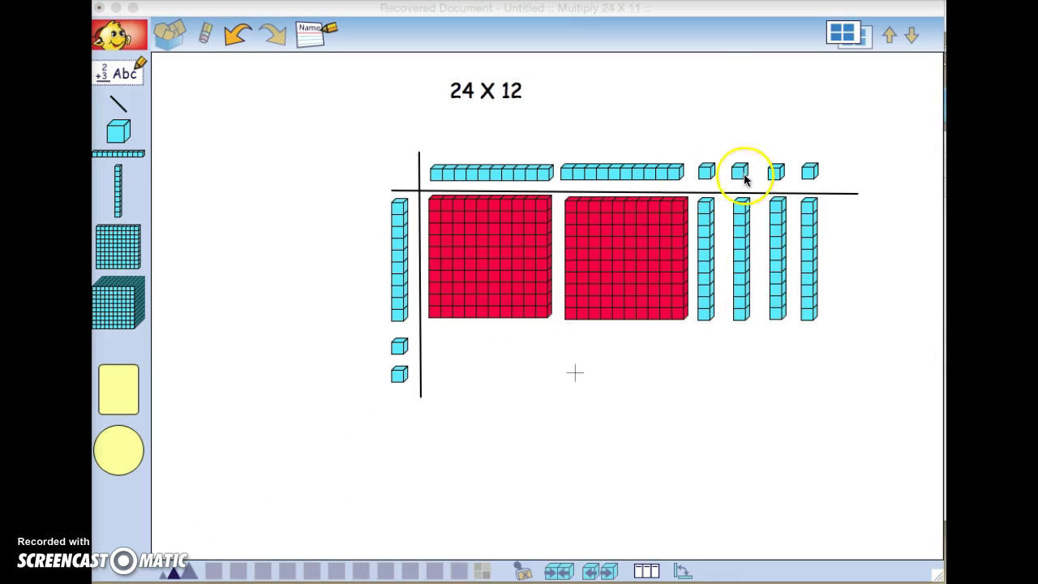
{"action": "left_click", "coordinate": [713, 245]}
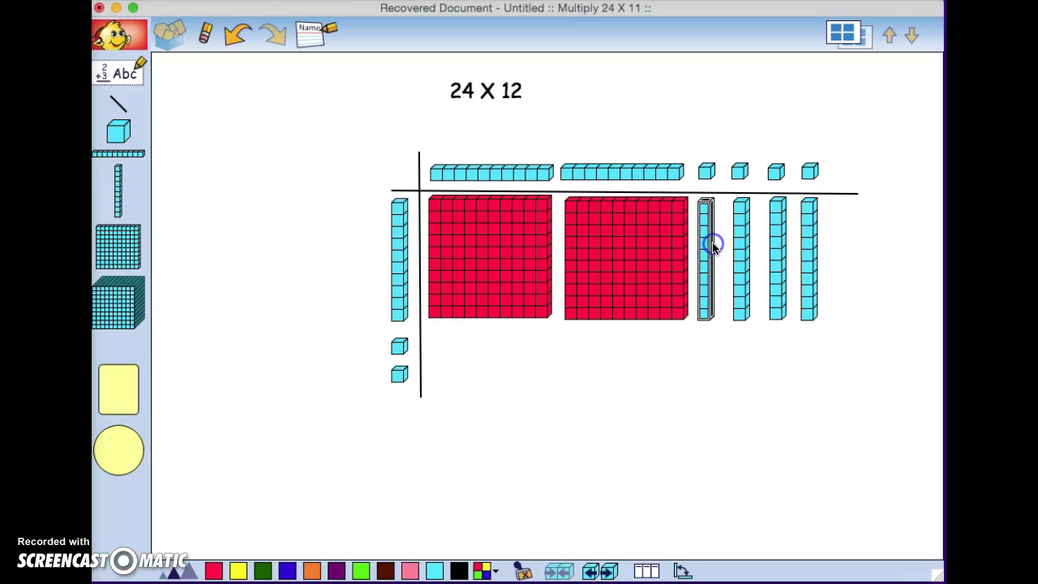
{"action": "left_click_drag", "start_coordinate": [713, 244], "coordinate": [728, 260]}
{"action": "left_click", "coordinate": [745, 251], "text": "shift"}
{"action": "left_click", "coordinate": [776, 251], "text": "shift"}
{"action": "left_click", "coordinate": [809, 250], "text": "shift"}
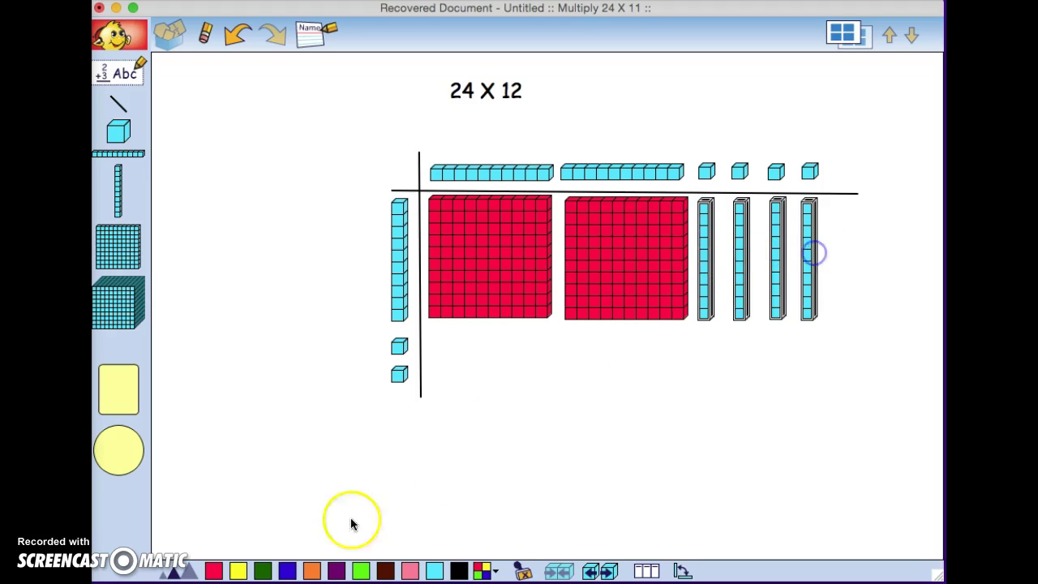
{"action": "left_click", "coordinate": [240, 572]}
{"action": "left_click", "coordinate": [463, 455]}
Step: Place two horizontal tens rods below the red flats, in line with the upper unit cube beside the vertical line
{"action": "left_click", "coordinate": [398, 372]}
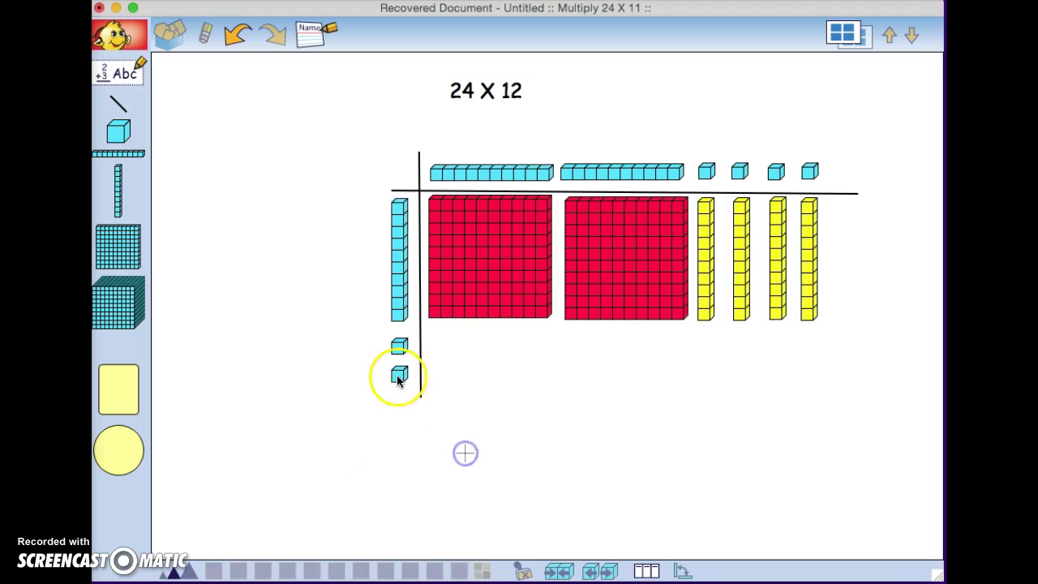
{"action": "left_click", "coordinate": [399, 347]}
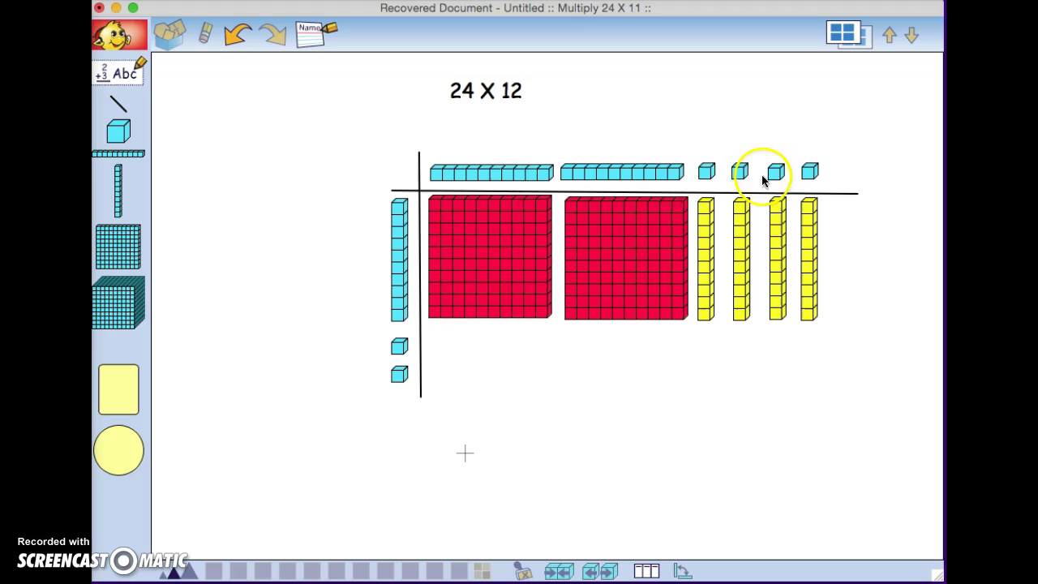
{"action": "left_click", "coordinate": [130, 155]}
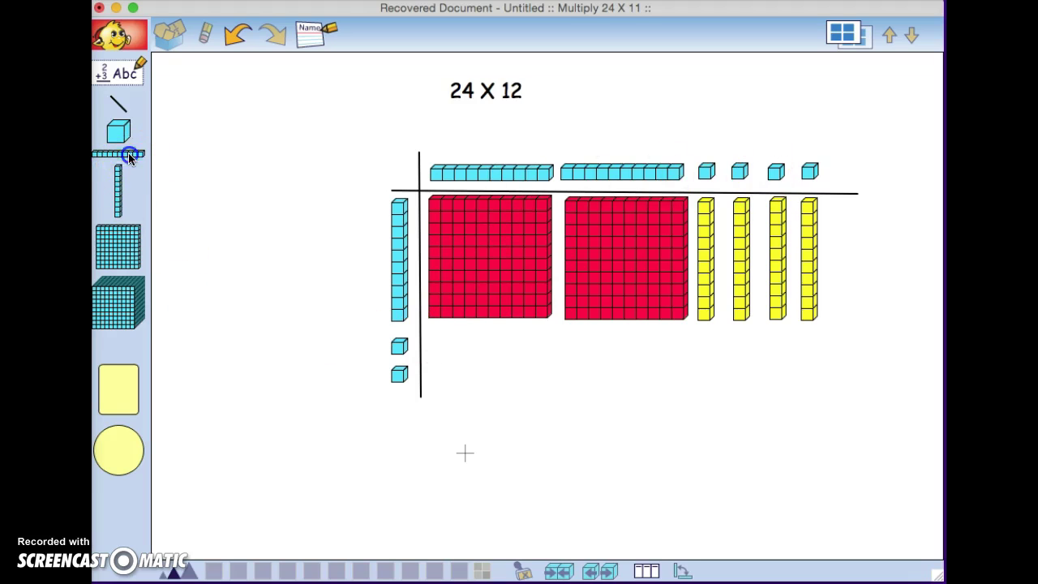
{"action": "left_click_drag", "start_coordinate": [130, 155], "coordinate": [493, 347]}
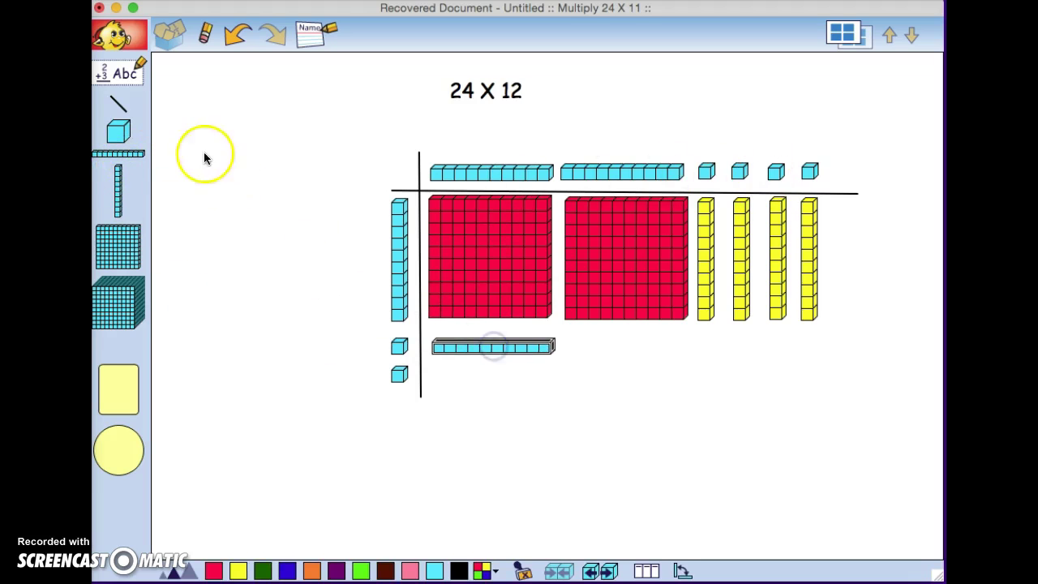
{"action": "left_click_drag", "start_coordinate": [132, 156], "coordinate": [629, 347]}
Step: Continue the row of horizontal tens rods with four unit cubes, one below each yellow rod
{"action": "left_click_drag", "start_coordinate": [126, 134], "coordinate": [708, 345]}
{"action": "left_click", "coordinate": [711, 394]}
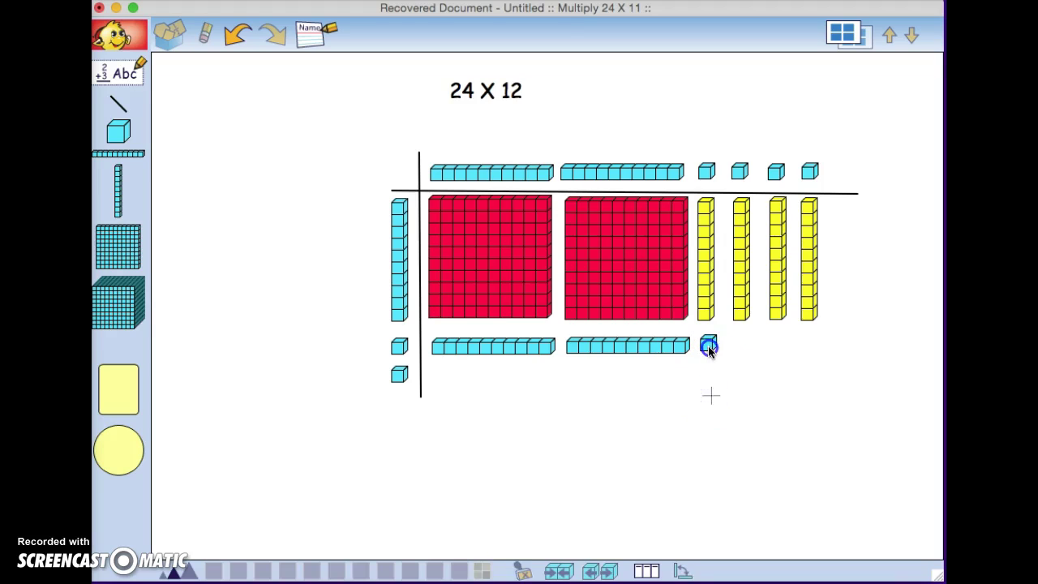
{"action": "left_click", "coordinate": [709, 347]}
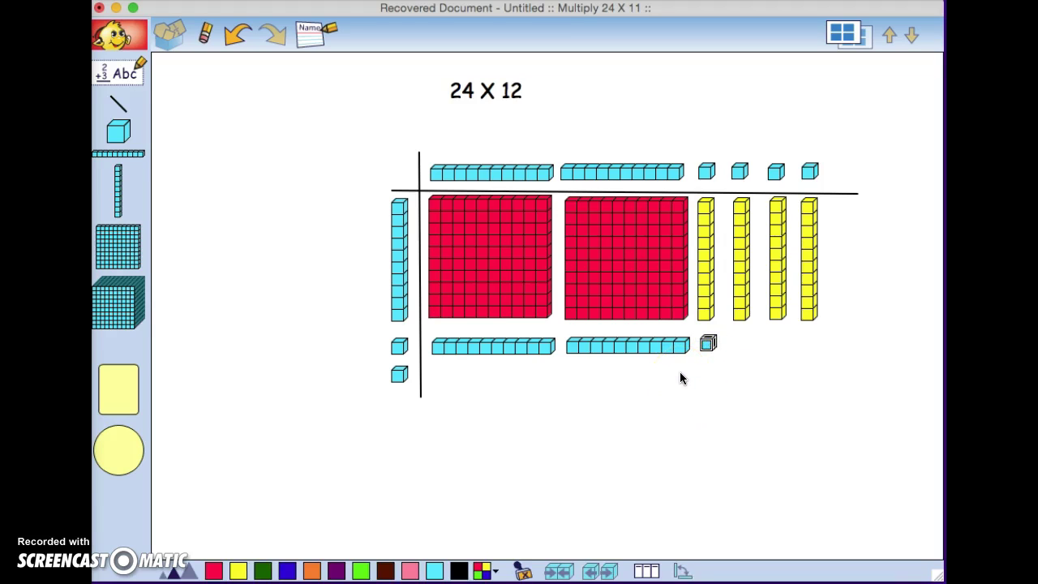
{"action": "left_click", "coordinate": [681, 394]}
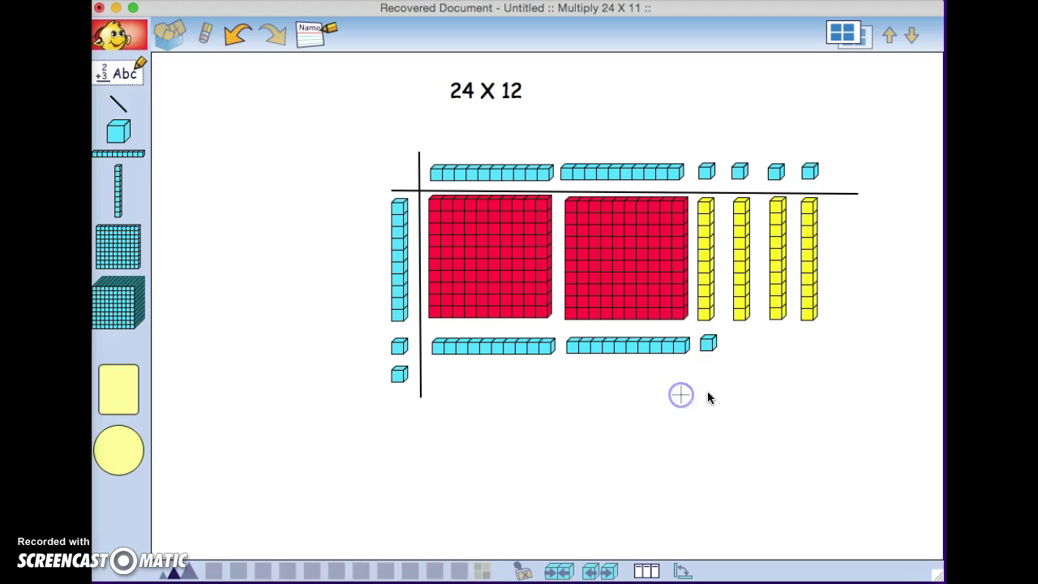
{"action": "left_click", "coordinate": [678, 394]}
{"action": "left_click_drag", "start_coordinate": [686, 392], "coordinate": [744, 349]}
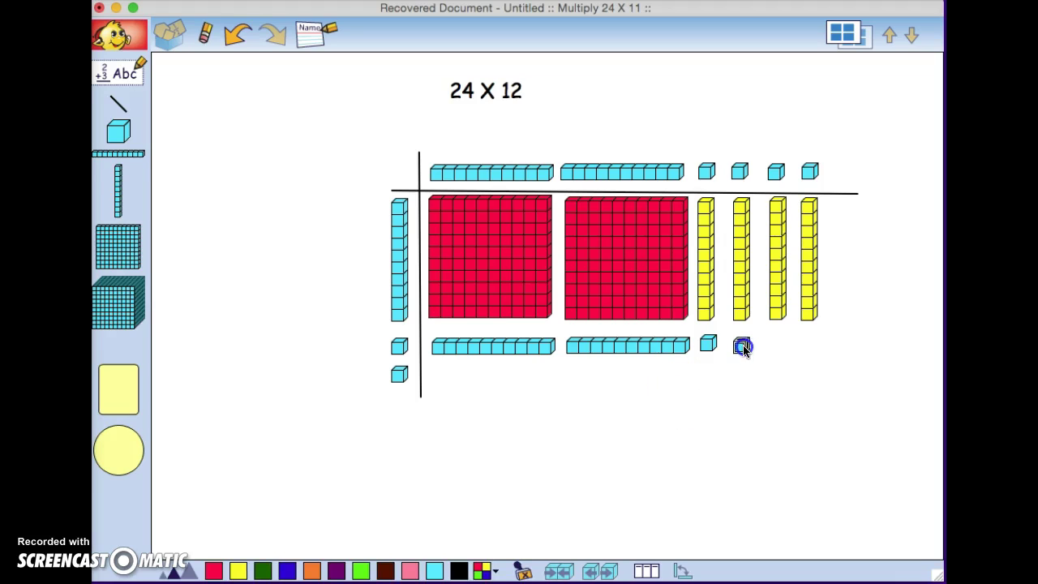
{"action": "left_click", "coordinate": [718, 388]}
{"action": "left_click_drag", "start_coordinate": [741, 379], "coordinate": [777, 350]}
{"action": "left_click", "coordinate": [758, 380]}
{"action": "left_click_drag", "start_coordinate": [758, 379], "coordinate": [795, 359]}
{"action": "left_click", "coordinate": [745, 394]}
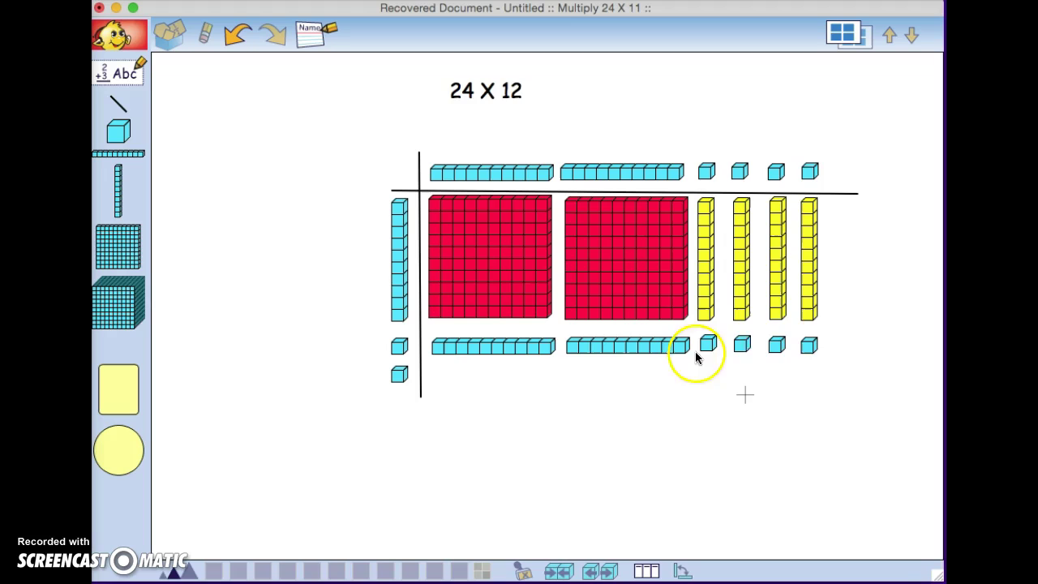
Step: Duplicate the row of two tens rods and four unit cubes and align the copy directly beneath the original
{"action": "left_click_drag", "start_coordinate": [468, 329], "coordinate": [813, 377]}
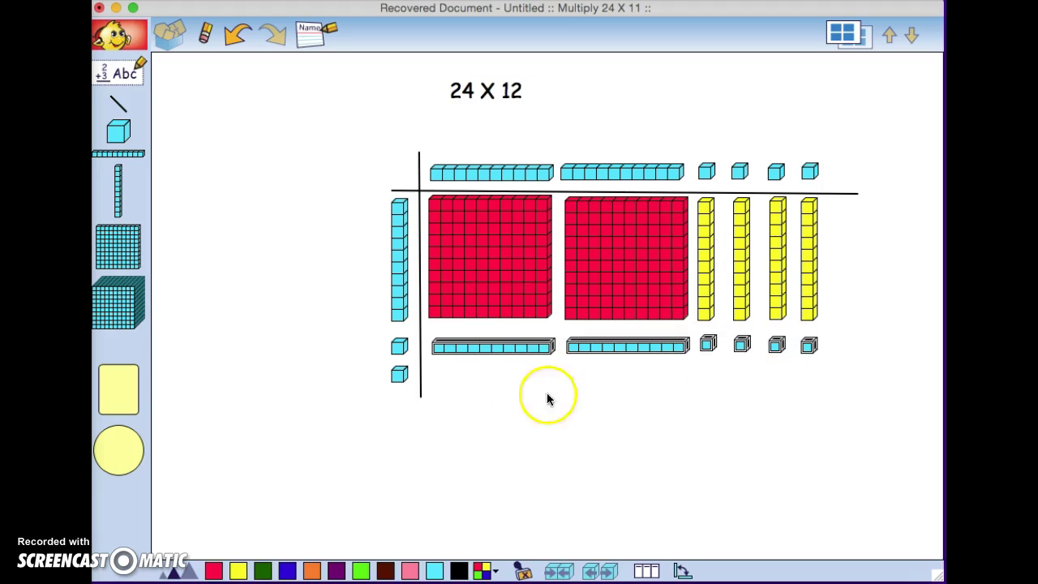
{"action": "left_click", "coordinate": [520, 396]}
{"action": "key", "text": "super+v"}
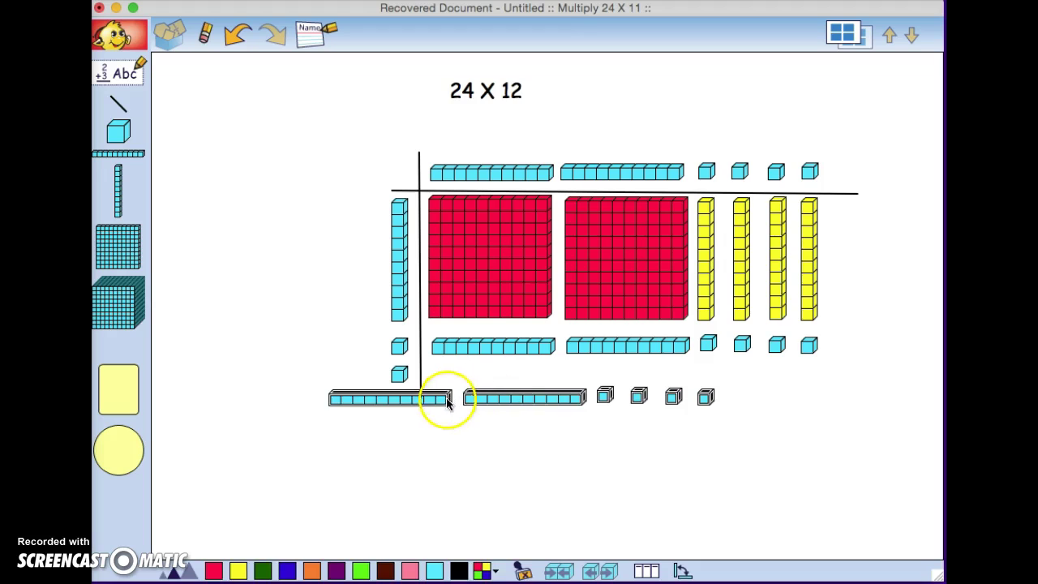
{"action": "left_click_drag", "start_coordinate": [447, 399], "coordinate": [549, 380]}
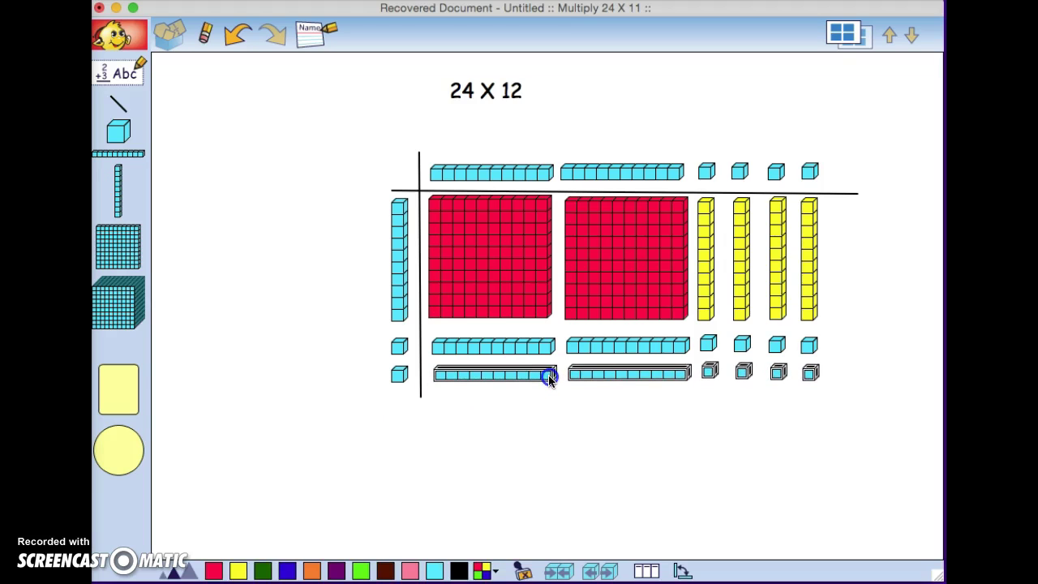
{"action": "left_click", "coordinate": [550, 415]}
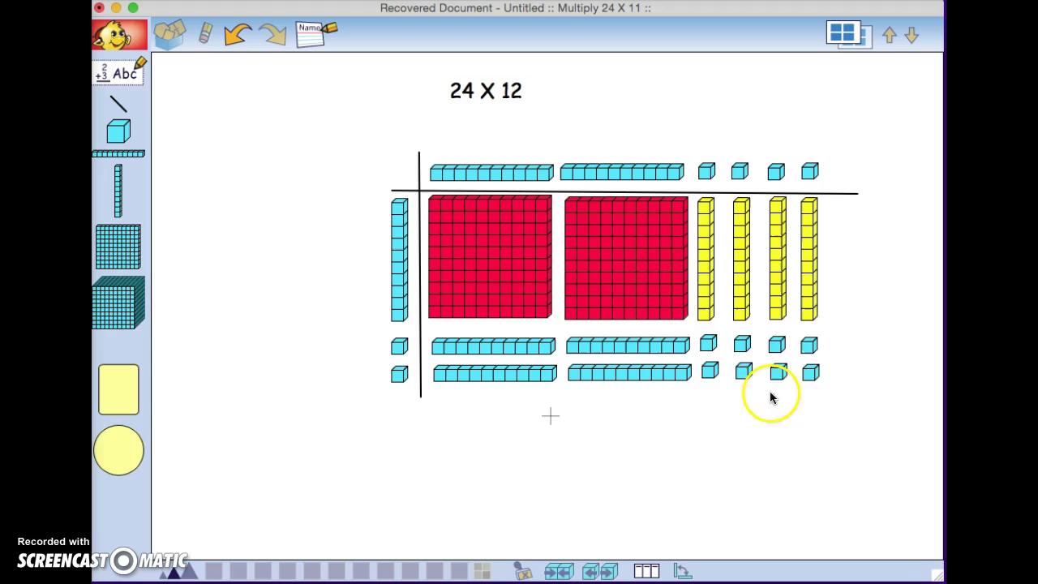
Step: Colour the four horizontal tens rods below the red flats dark blue
{"action": "left_click", "coordinate": [517, 347]}
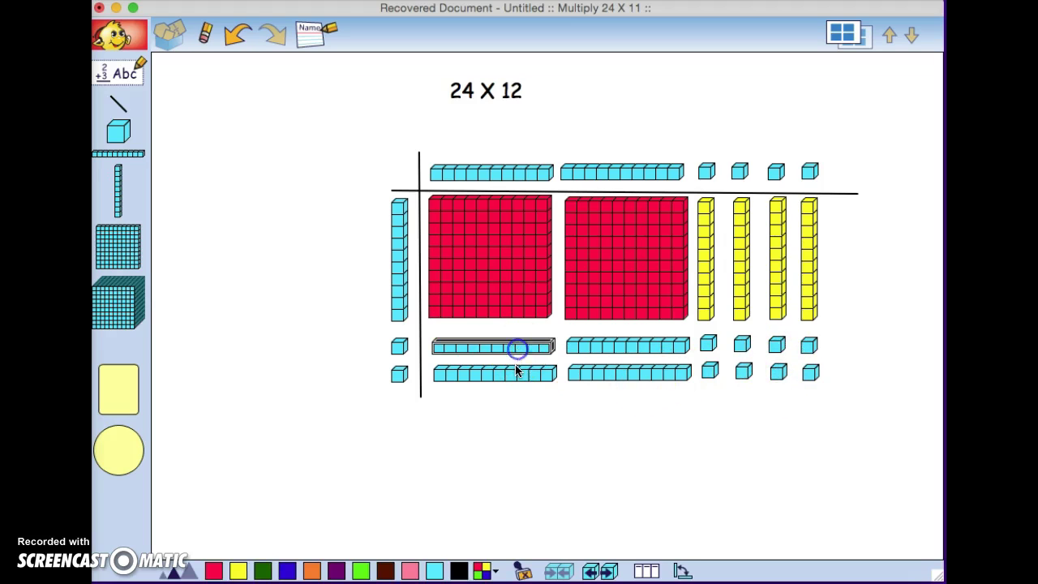
{"action": "left_click", "coordinate": [517, 371], "text": "shift"}
{"action": "left_click", "coordinate": [579, 372], "text": "shift"}
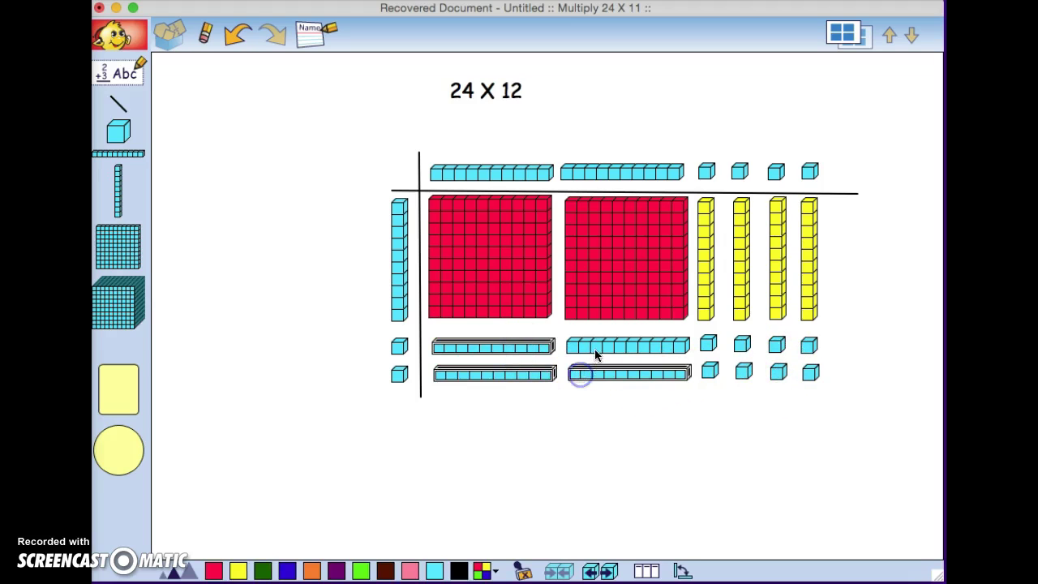
{"action": "left_click", "coordinate": [594, 348], "text": "shift"}
{"action": "left_click", "coordinate": [288, 569]}
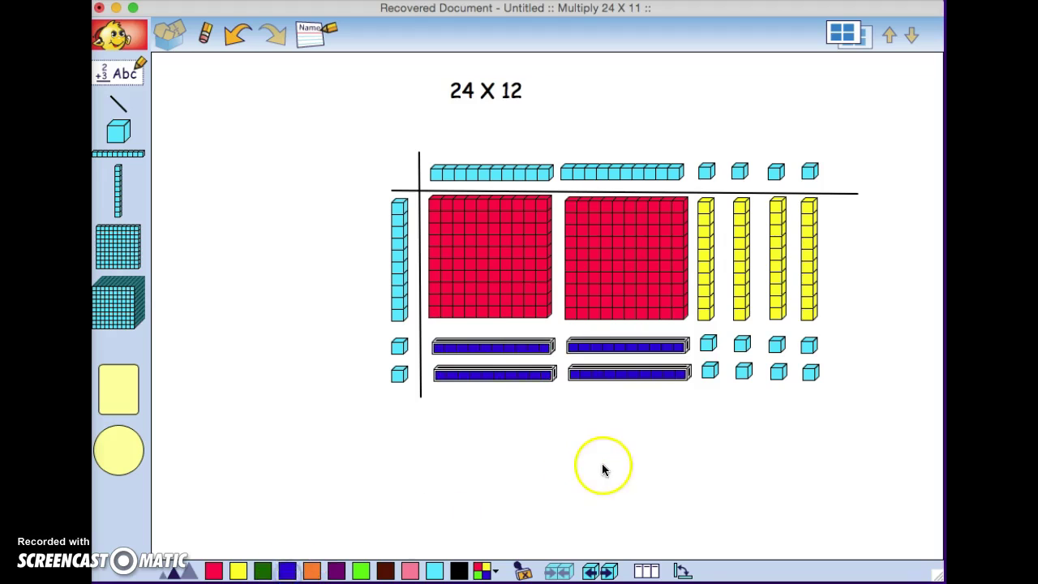
{"action": "left_click", "coordinate": [602, 467]}
Step: Colour the eight unit cubes below the yellow rods bright green
{"action": "left_click", "coordinate": [709, 345]}
{"action": "left_click", "coordinate": [742, 345], "text": "shift"}
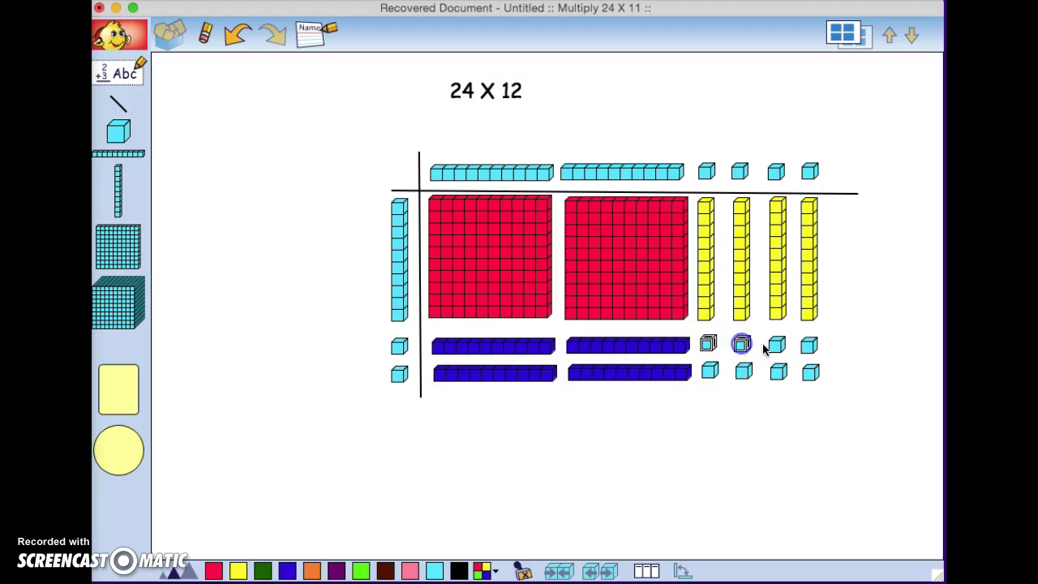
{"action": "left_click", "coordinate": [809, 372], "text": "shift"}
{"action": "left_click", "coordinate": [742, 371], "text": "shift"}
{"action": "left_click", "coordinate": [778, 372], "text": "shift"}
{"action": "left_click", "coordinate": [709, 371], "text": "shift"}
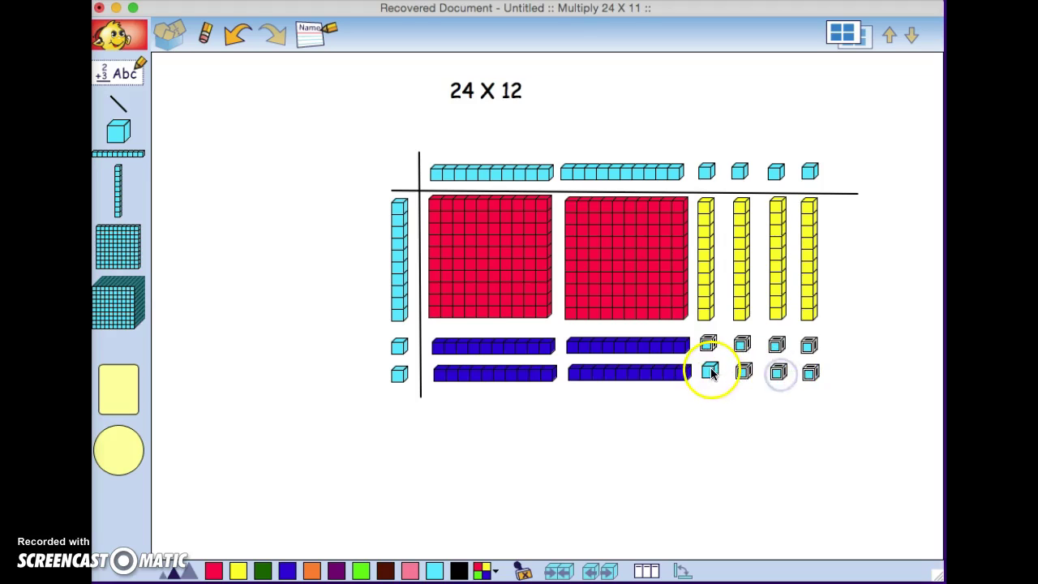
{"action": "left_click", "coordinate": [361, 571]}
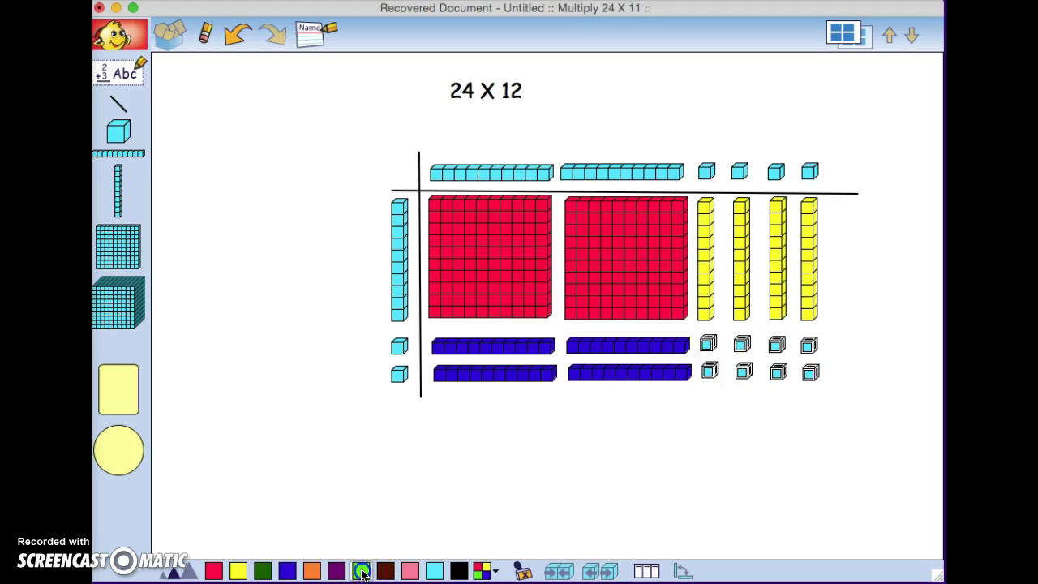
{"action": "left_click", "coordinate": [547, 490]}
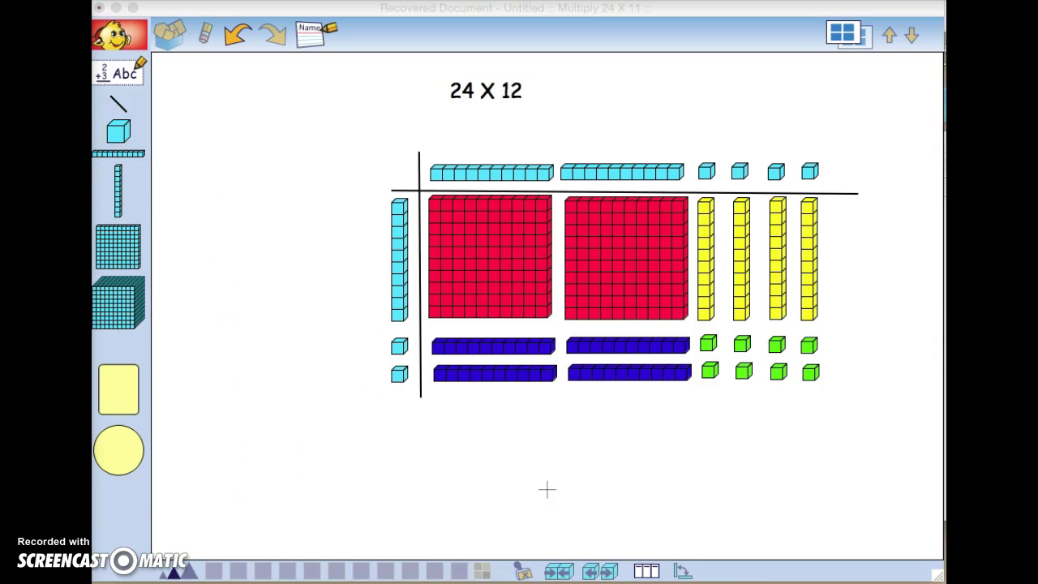
Step: Label the red flats 200, the yellow rods 40, the dark blue rods 40 and the green cubes 4, each on a coloured background
{"action": "mouse_move", "coordinate": [554, 257]}
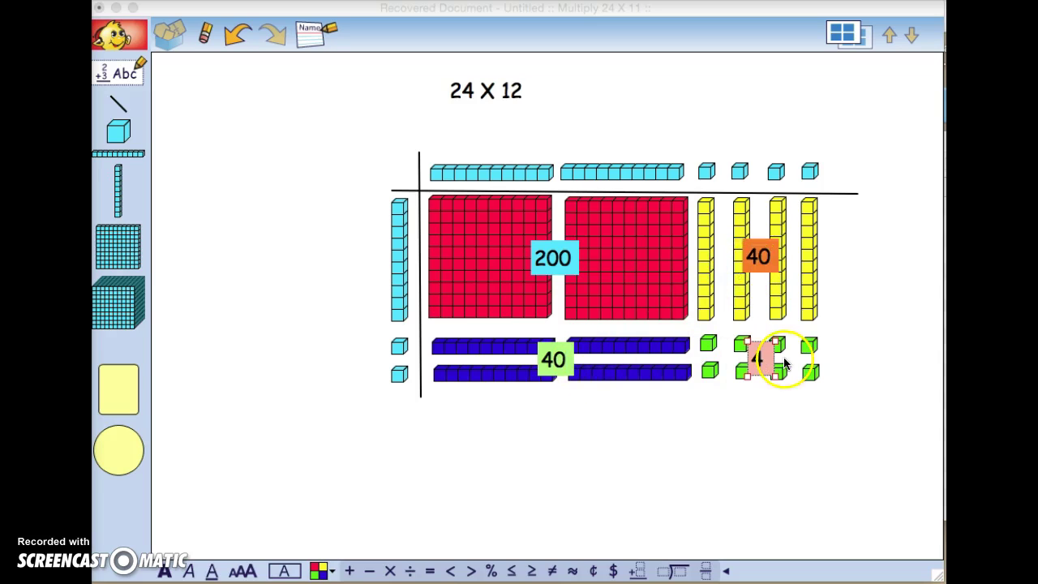
{"action": "left_click", "coordinate": [554, 445]}
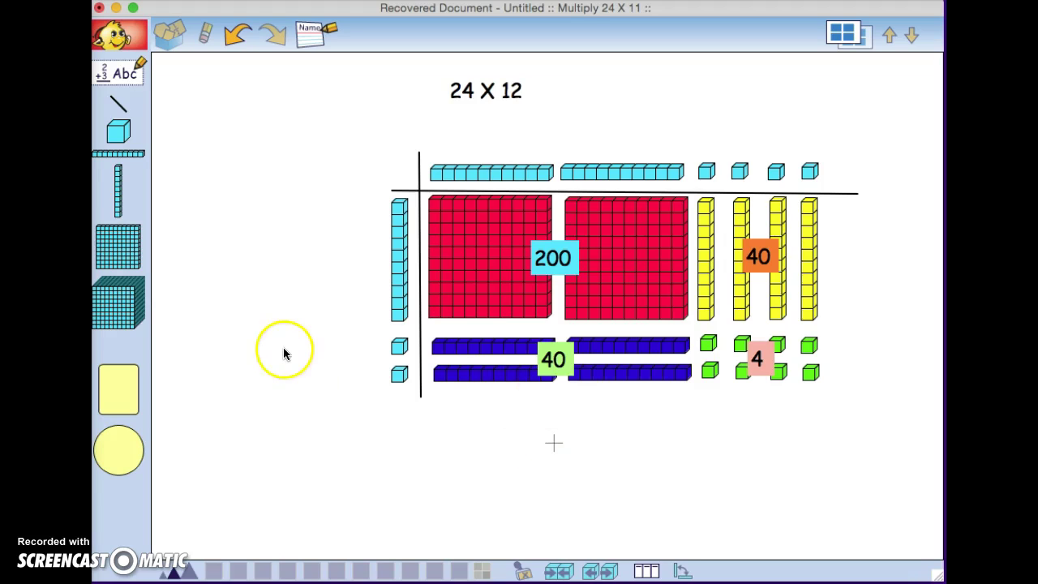
Step: Start a column addition below the array, listing 200, 40 and 40 on separate lines with their ones digits aligned
{"action": "left_click", "coordinate": [129, 79]}
{"action": "left_click", "coordinate": [254, 167]}
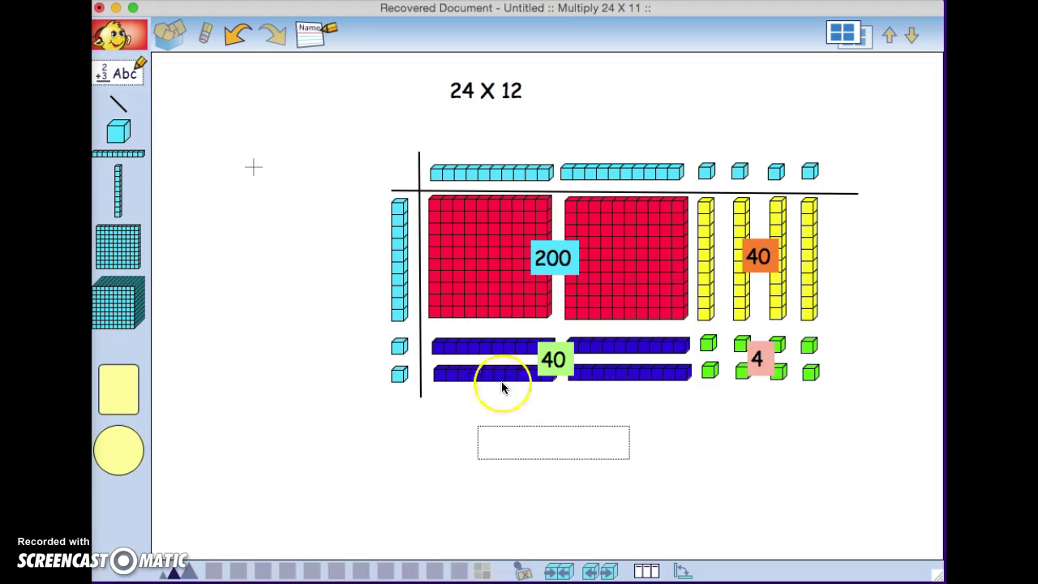
{"action": "left_click", "coordinate": [512, 435]}
{"action": "left_click", "coordinate": [513, 452]}
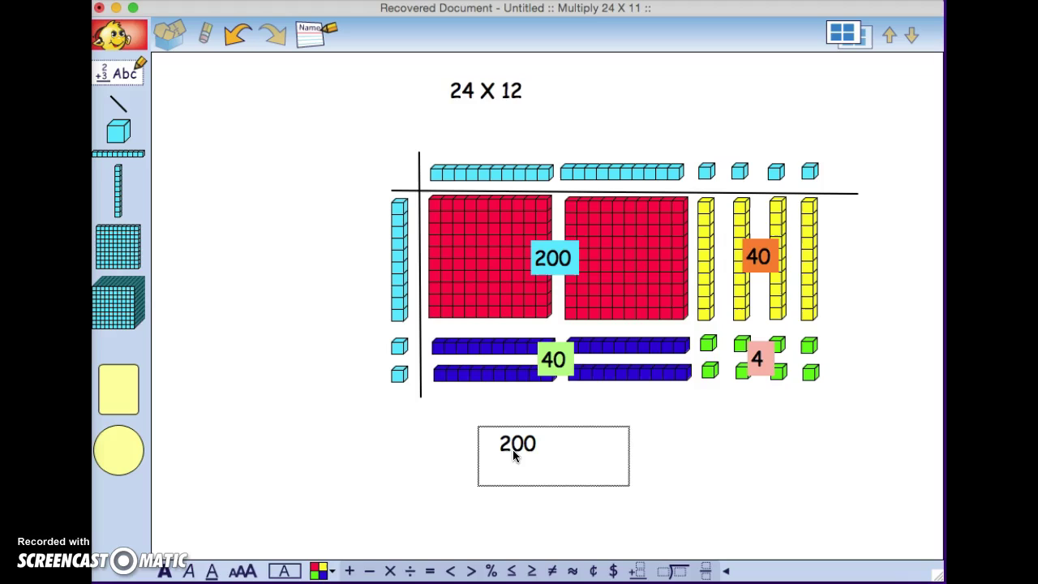
{"action": "key", "text": "Return"}
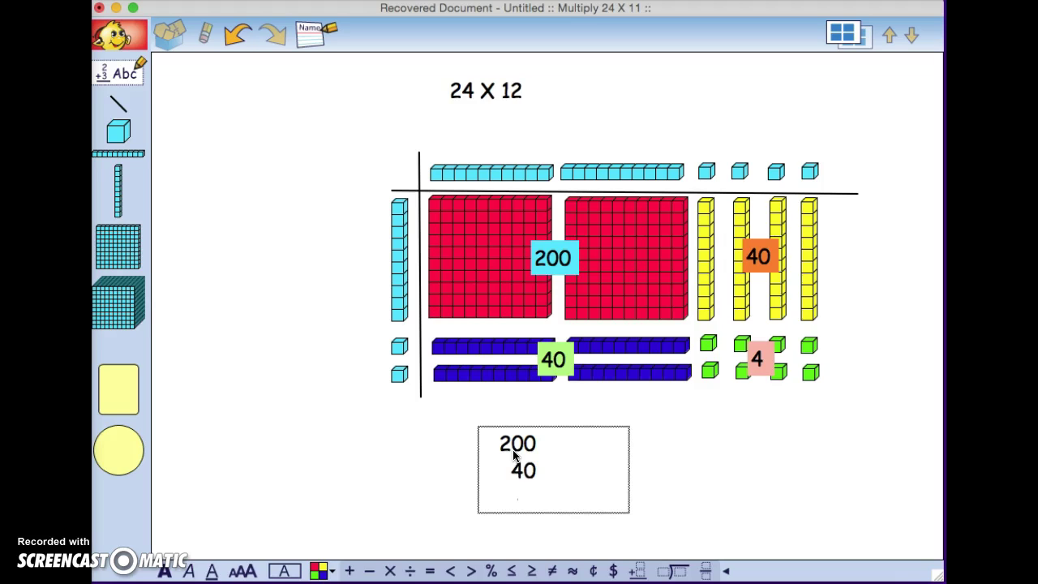
{"action": "type", "text": "40"}
{"action": "key", "text": "Left"}
{"action": "key", "text": "Left"}
{"action": "key", "text": "BackSpace"}
{"action": "key", "text": "Right"}
{"action": "key", "text": "Return"}
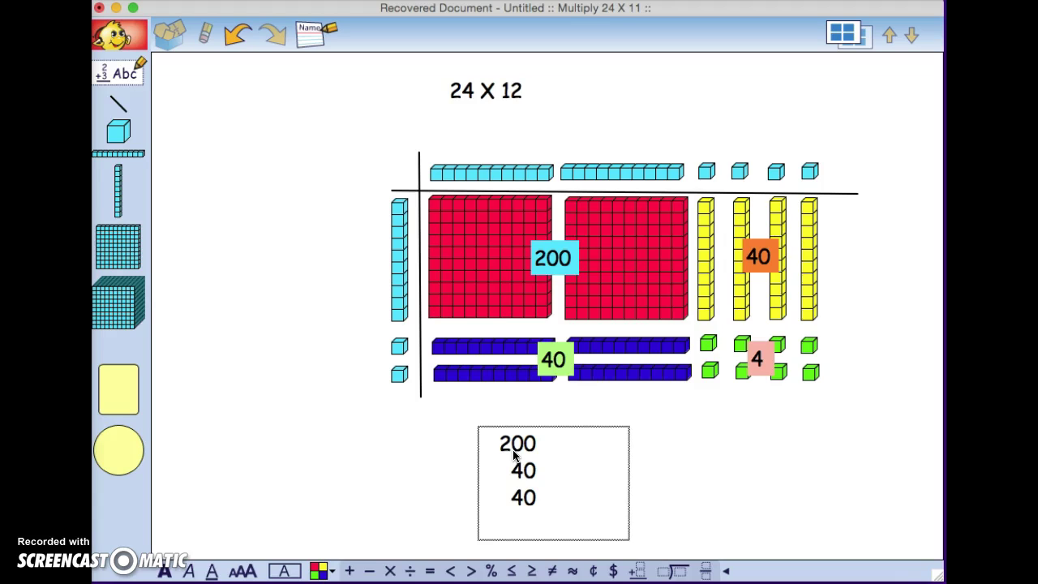
Step: Finish the column addition with an underlined "+ 4" line and the sum 284 beneath it without underlining
{"action": "left_click", "coordinate": [213, 572]}
{"action": "type", "text": "+ "}
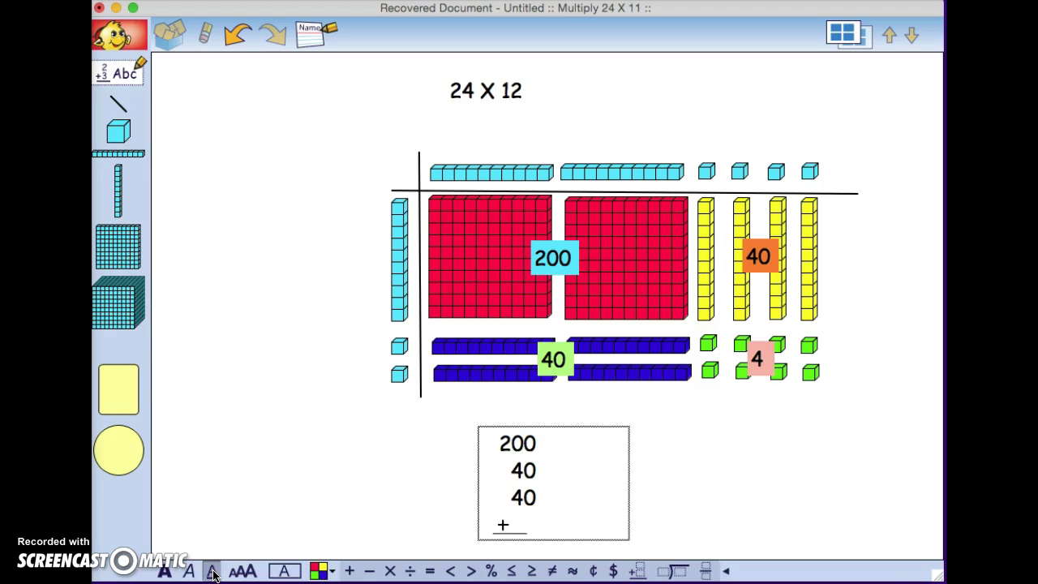
{"action": "type", "text": "4"}
{"action": "left_click", "coordinate": [213, 571]}
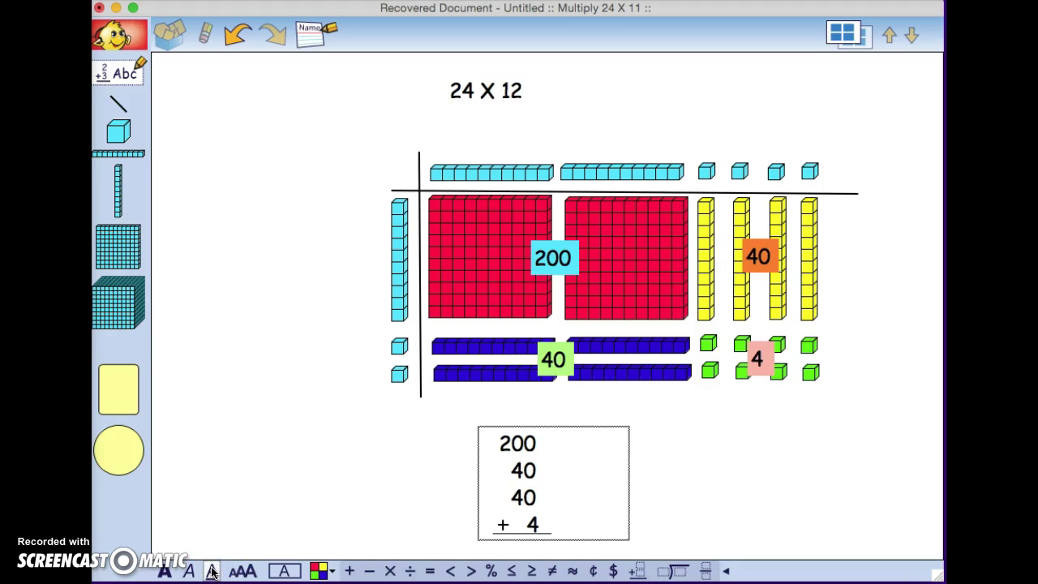
{"action": "key", "text": "Return"}
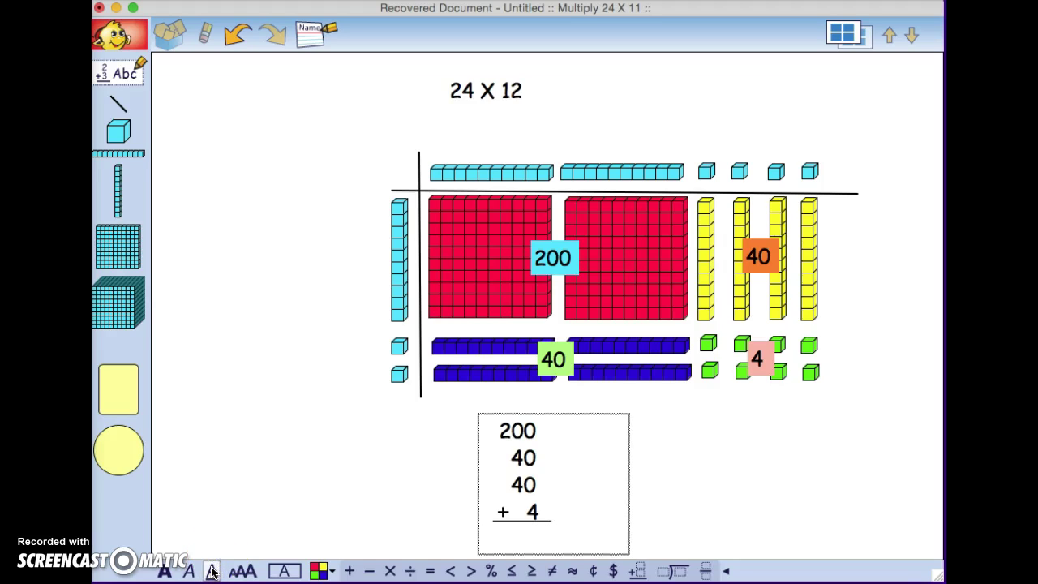
{"action": "type", "text": "284"}
{"action": "left_click", "coordinate": [754, 493]}
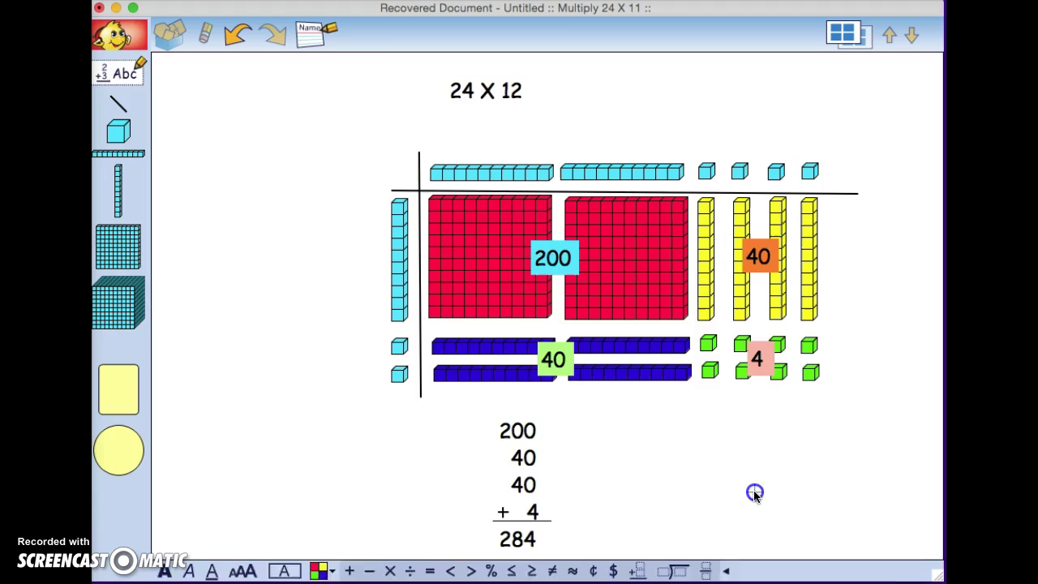
Step: Move the column addition from below the array to the empty space on its left side and deselect it
{"action": "left_click", "coordinate": [531, 459]}
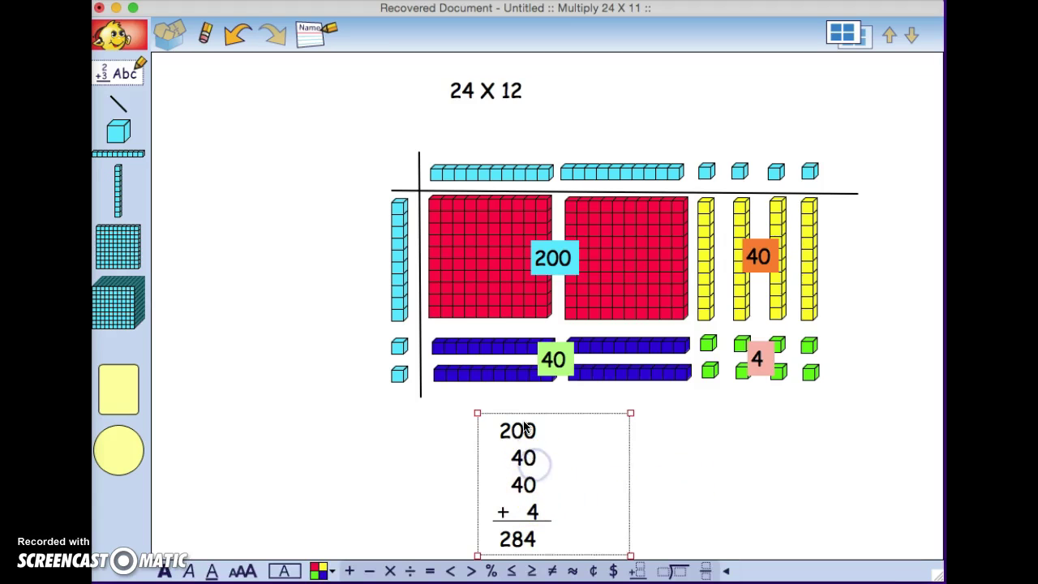
{"action": "left_click_drag", "start_coordinate": [524, 415], "coordinate": [251, 195]}
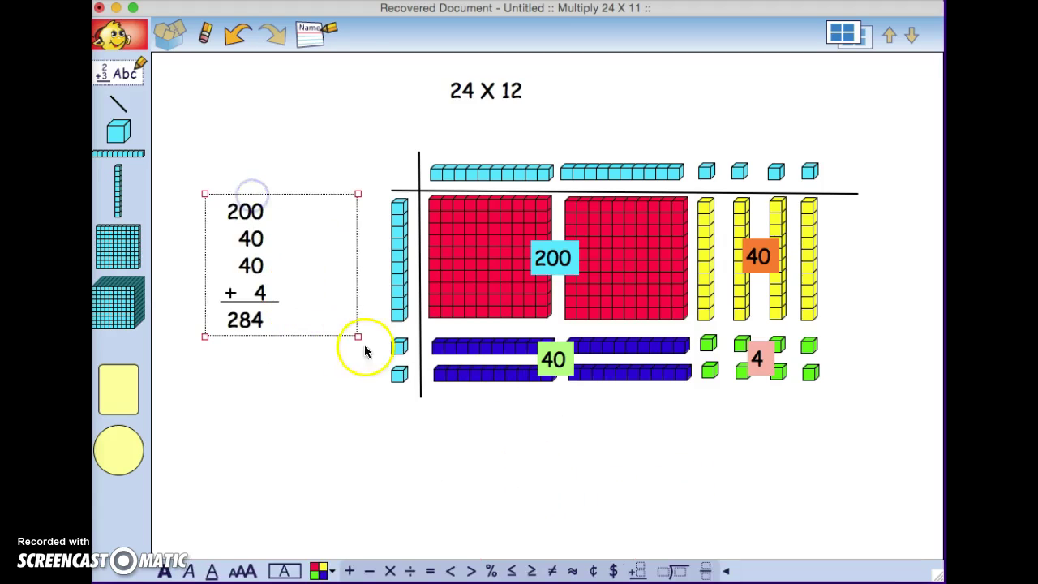
{"action": "left_click", "coordinate": [345, 364]}
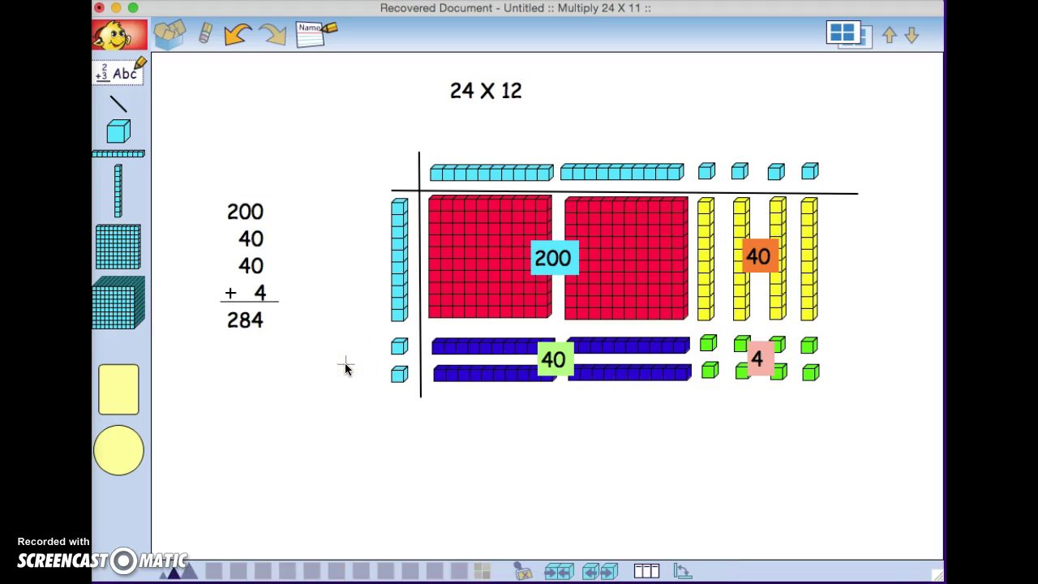
{"action": "left_click", "coordinate": [339, 364]}
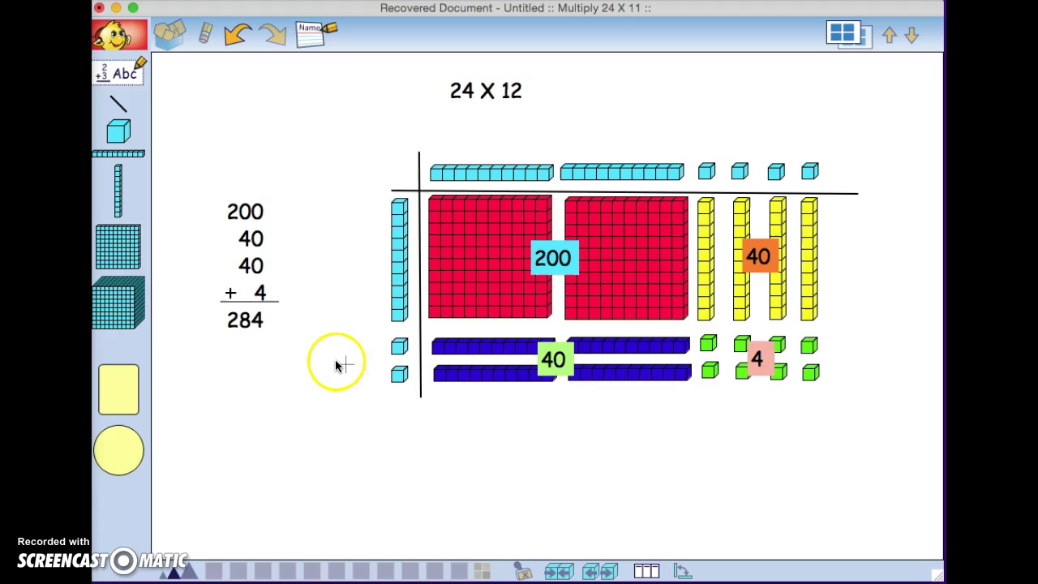